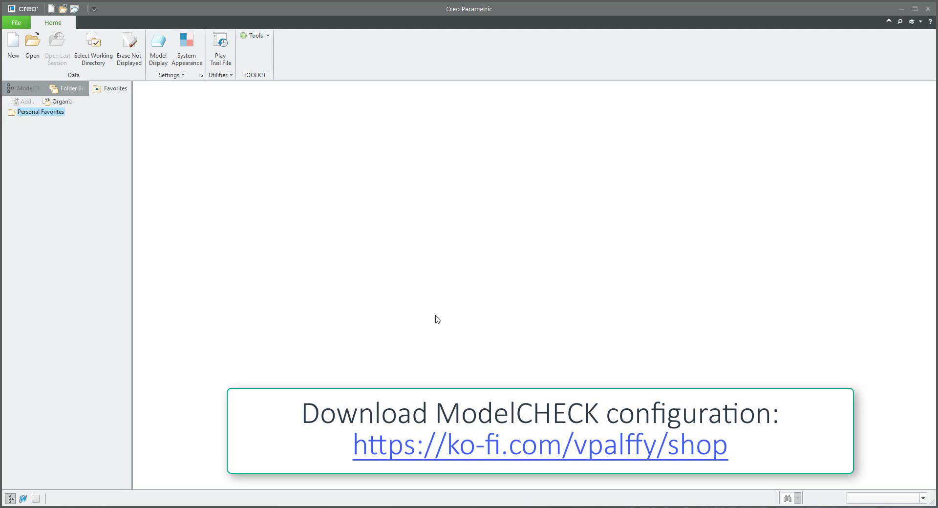
Open the part PRT0001 from the File Open dialog
{"action": "left_click", "coordinate": [34, 49]}
{"action": "double_click", "coordinate": [378, 236]}
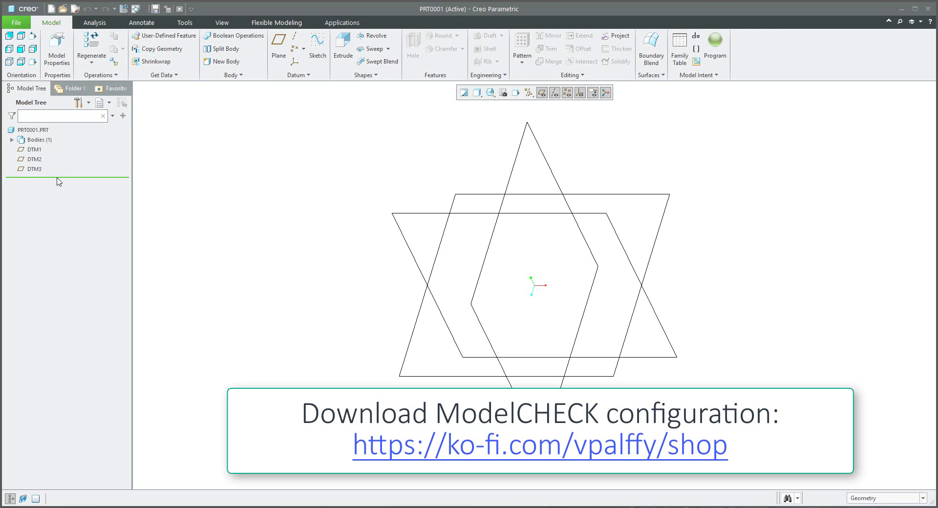
Check that PRT0001 has no relations or custom parameters, closing both without changes
{"action": "left_click", "coordinate": [696, 36]}
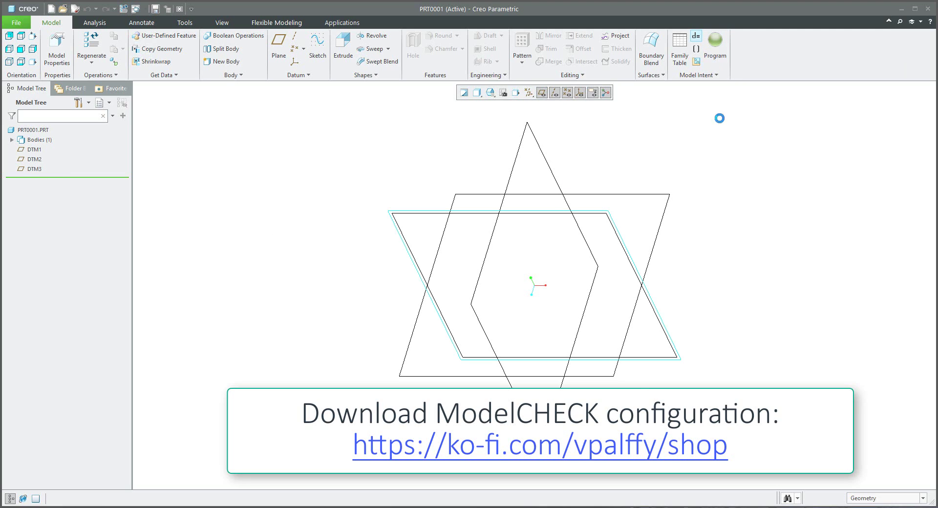
{"action": "left_click", "coordinate": [917, 395]}
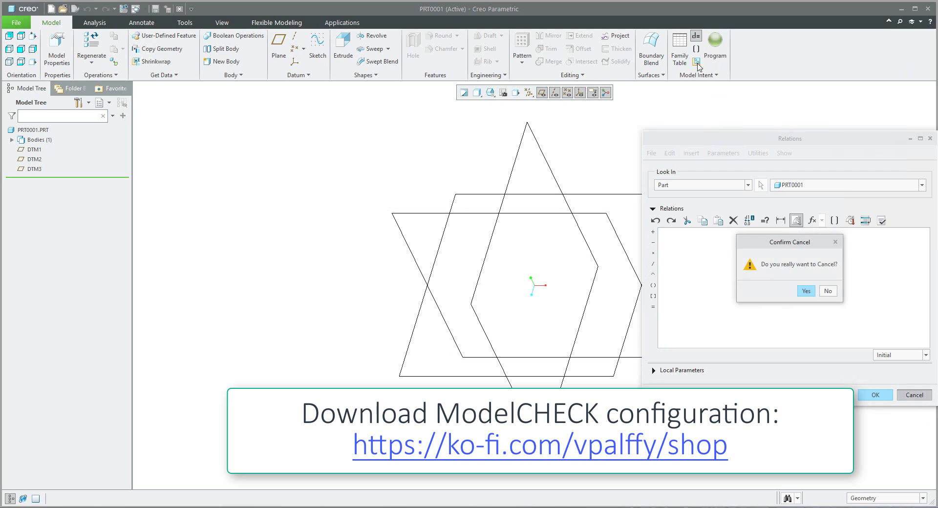
{"action": "left_click", "coordinate": [806, 291]}
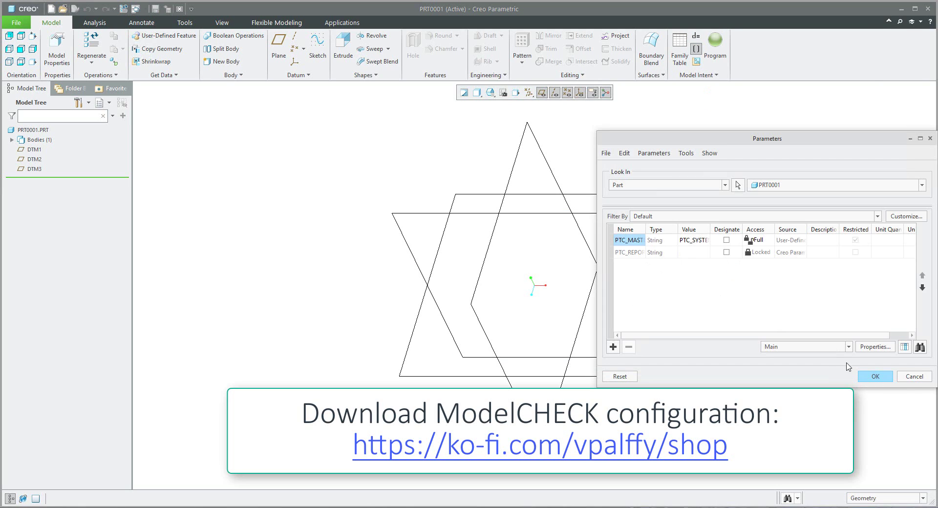
{"action": "left_click", "coordinate": [913, 377]}
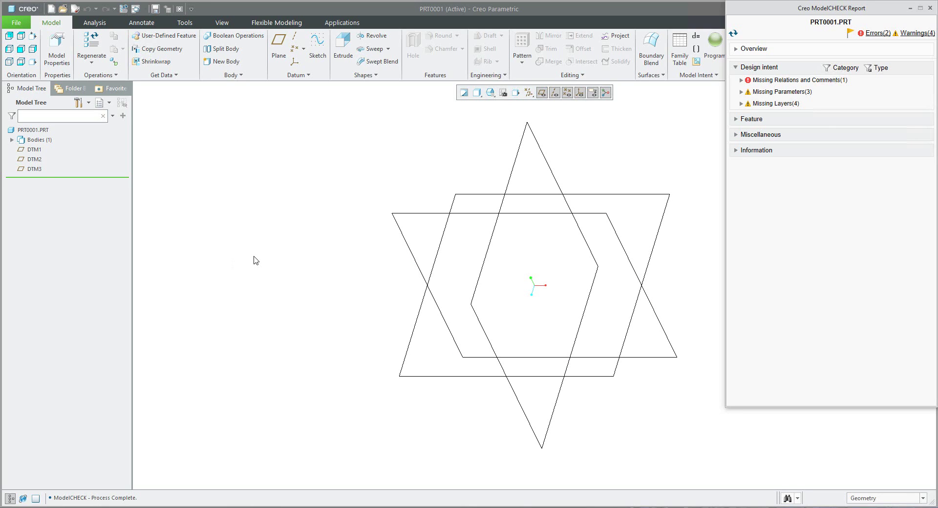
Drag the ModelCHECK report window from the top-right to the centre-right of the screen
{"action": "left_click_drag", "start_coordinate": [767, 14], "coordinate": [559, 148]}
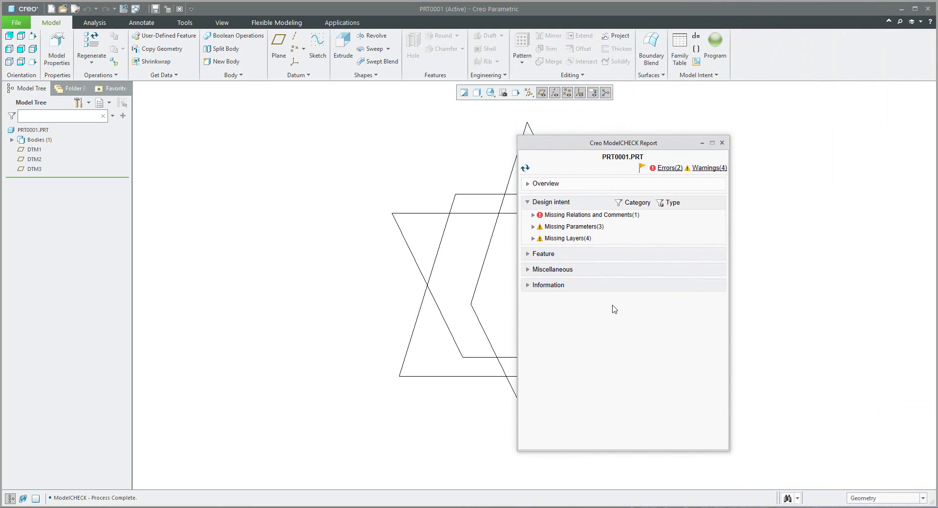
Add the missing WEIGHT=MP_MASS("") relation and the FACEBOOK, MAIL and WEB parameters from the report
{"action": "left_click", "coordinate": [580, 215]}
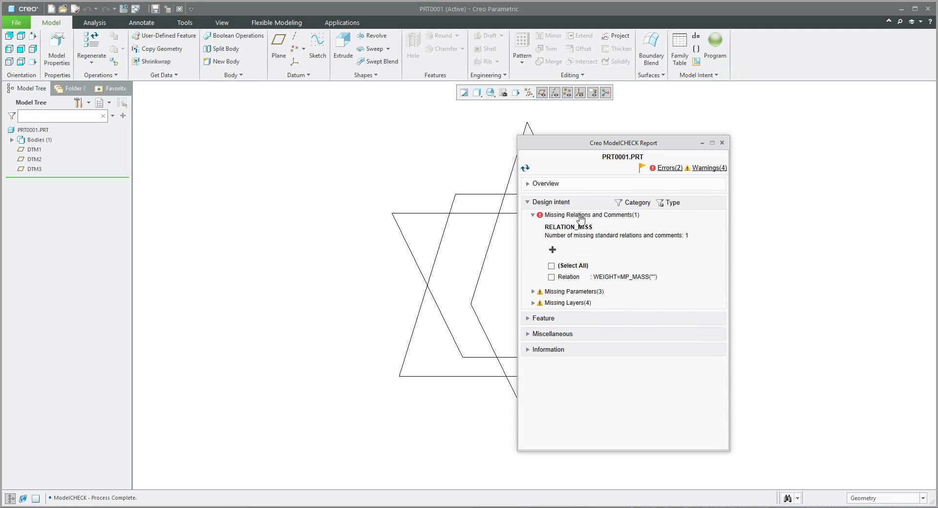
{"action": "left_click", "coordinate": [551, 266]}
{"action": "left_click", "coordinate": [553, 249]}
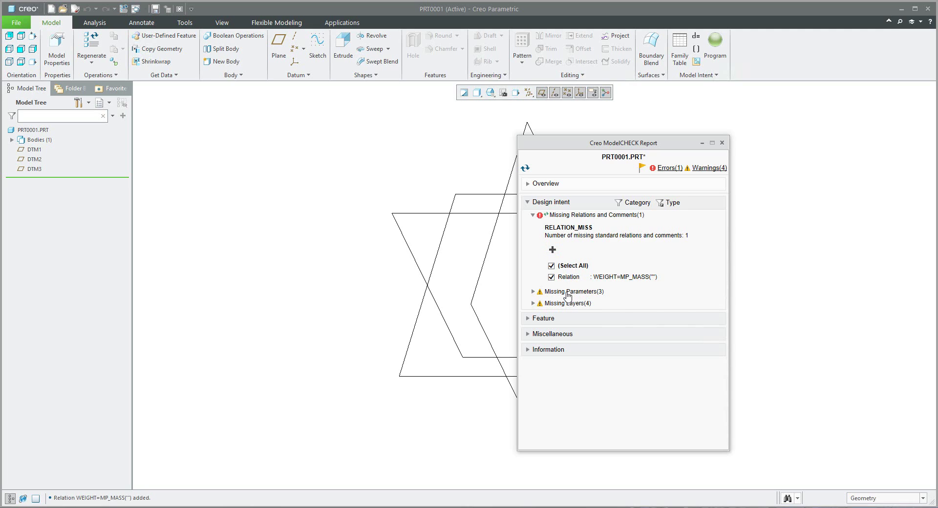
{"action": "left_click", "coordinate": [567, 291]}
{"action": "left_click", "coordinate": [553, 262]}
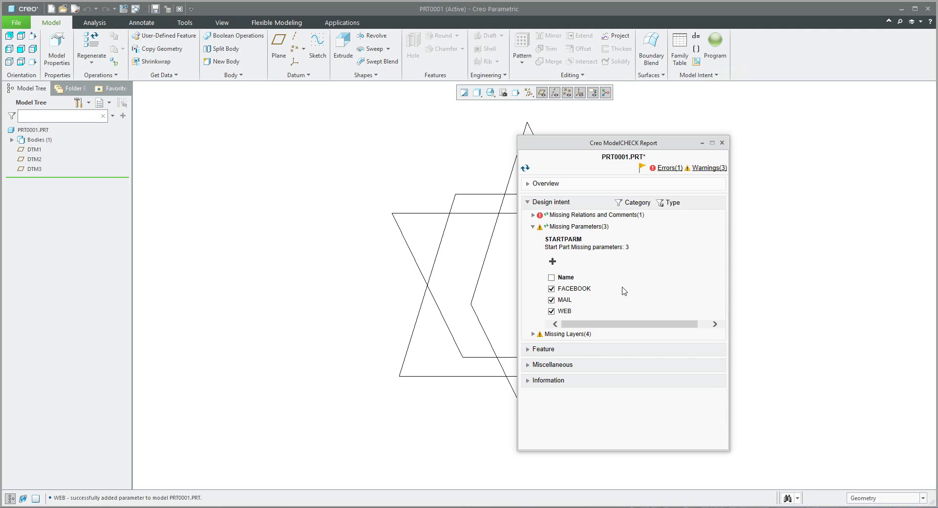
Close the report and confirm the WEIGHT relation and FACEBOOK, MAIL, WEB parameter values exist
{"action": "left_click", "coordinate": [722, 143]}
{"action": "left_click", "coordinate": [695, 36]}
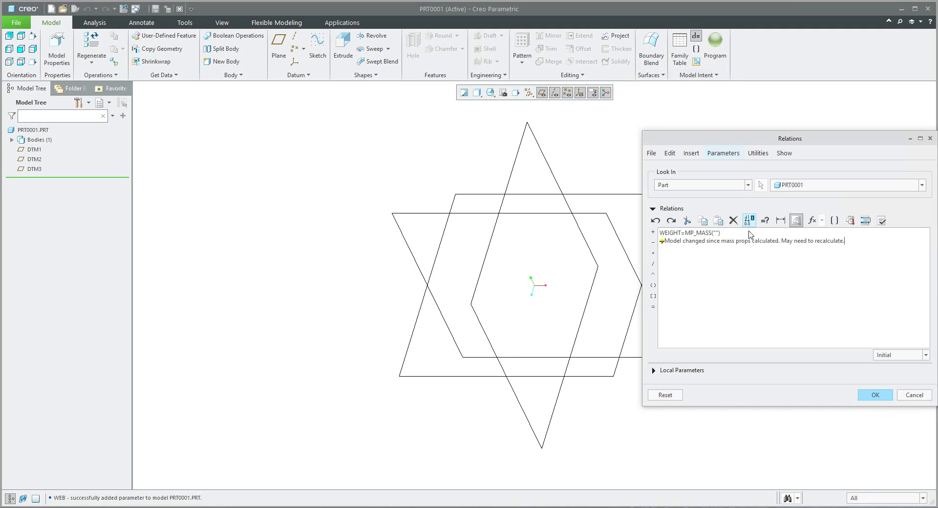
{"action": "left_click", "coordinate": [869, 396]}
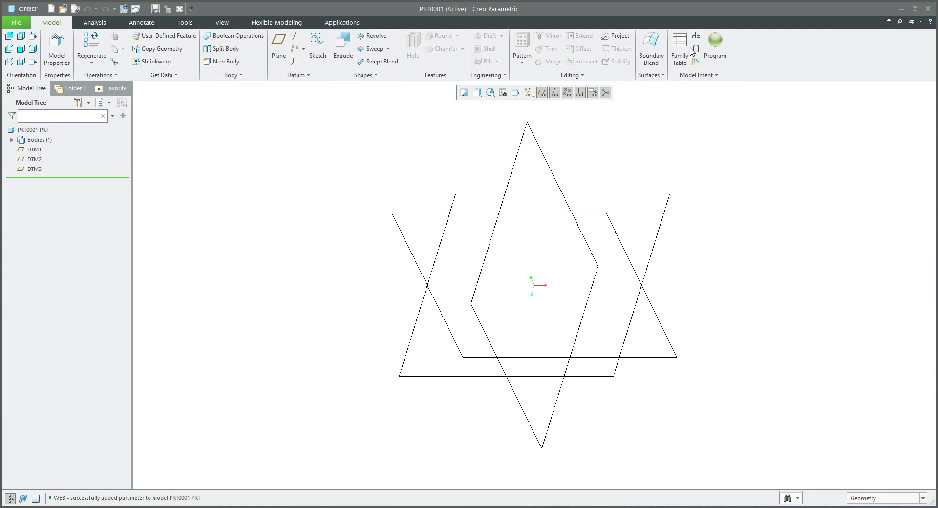
{"action": "left_click", "coordinate": [695, 49]}
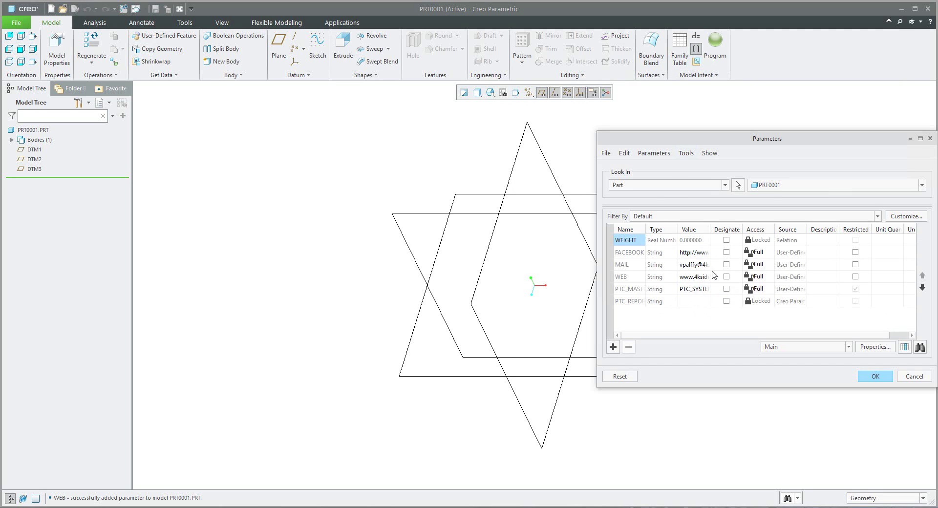
{"action": "left_click_drag", "start_coordinate": [710, 229], "coordinate": [769, 229]}
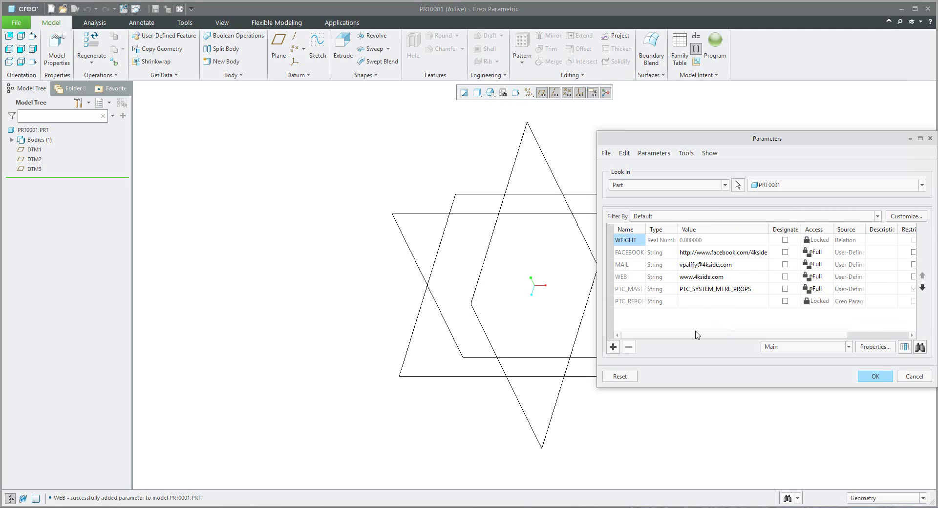
{"action": "left_click", "coordinate": [867, 381]}
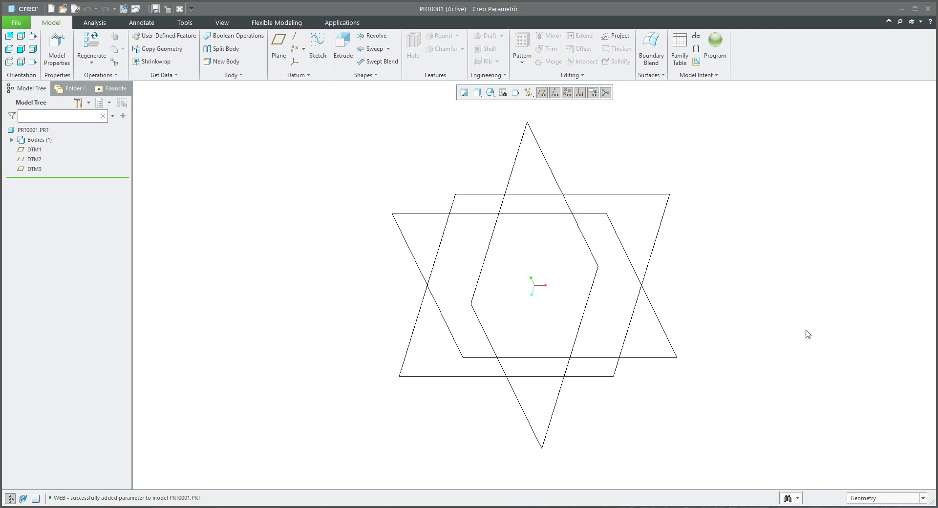
Exit Creo Parametric and open config_init.mc in Notepad
{"action": "left_click", "coordinate": [927, 8]}
{"action": "left_click", "coordinate": [515, 277]}
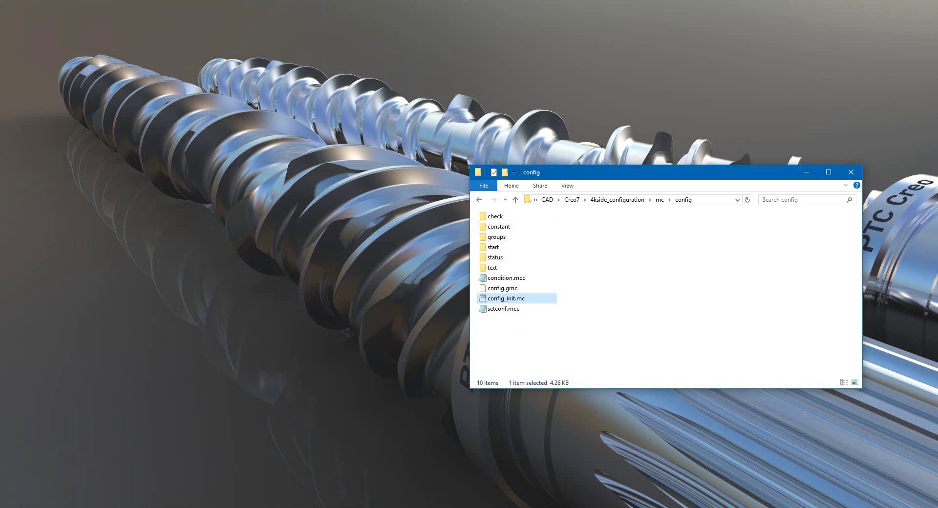
{"action": "key", "text": "Return"}
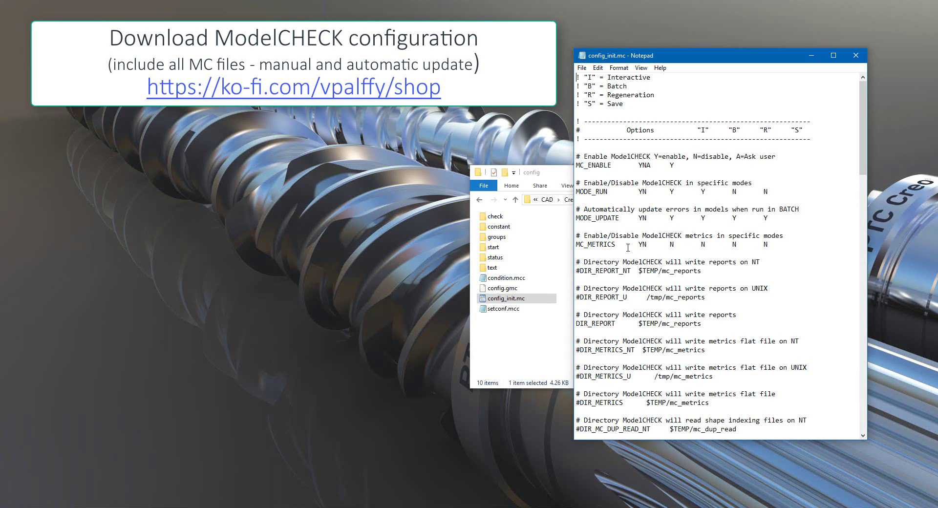
{"action": "left_click_drag", "start_coordinate": [607, 192], "coordinate": [577, 192]}
{"action": "left_click_drag", "start_coordinate": [619, 218], "coordinate": [576, 218]}
{"action": "left_click_drag", "start_coordinate": [616, 324], "coordinate": [573, 323]}
Close Notepad and highlight UPDATE_SKELETON N, UPDATE_SHEETMETAL Y and UPDATE_INTER_ASM N in WordPad
{"action": "left_click", "coordinate": [855, 57]}
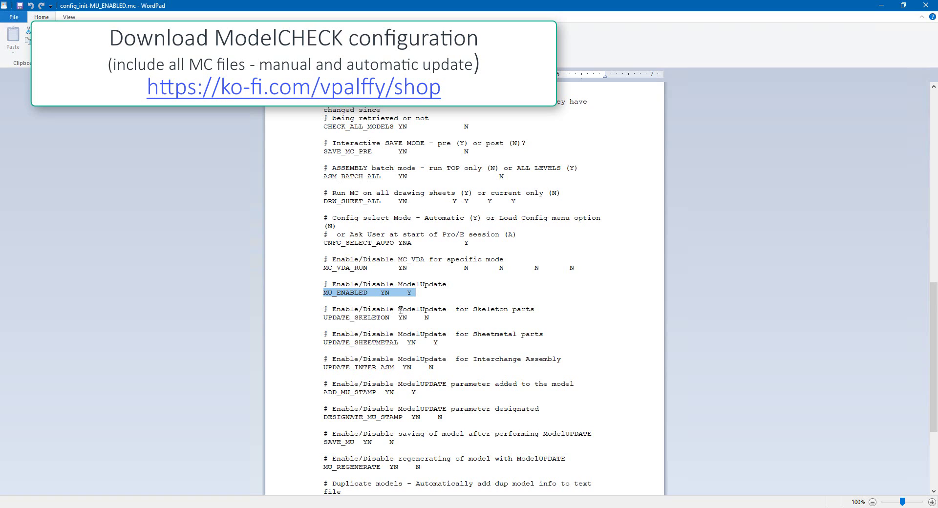
{"action": "left_click_drag", "start_coordinate": [399, 309], "coordinate": [448, 309]}
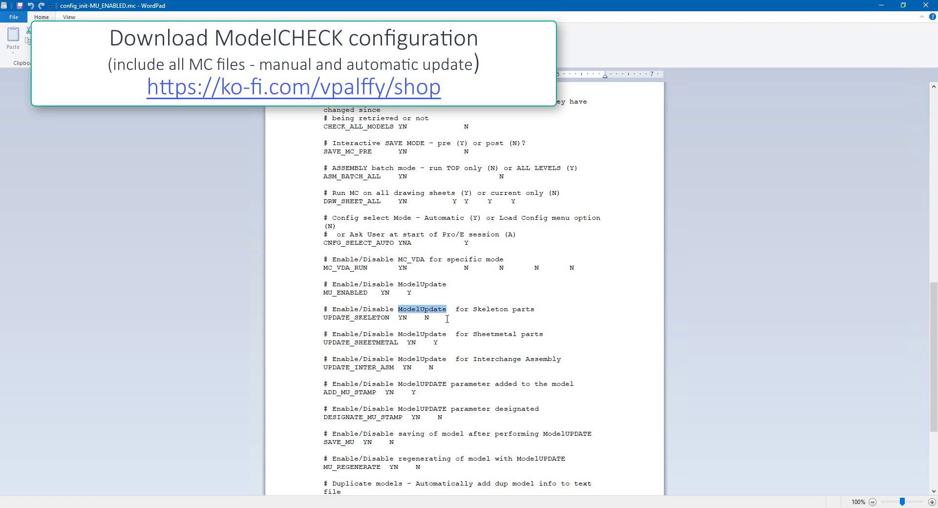
{"action": "double_click", "coordinate": [382, 342]}
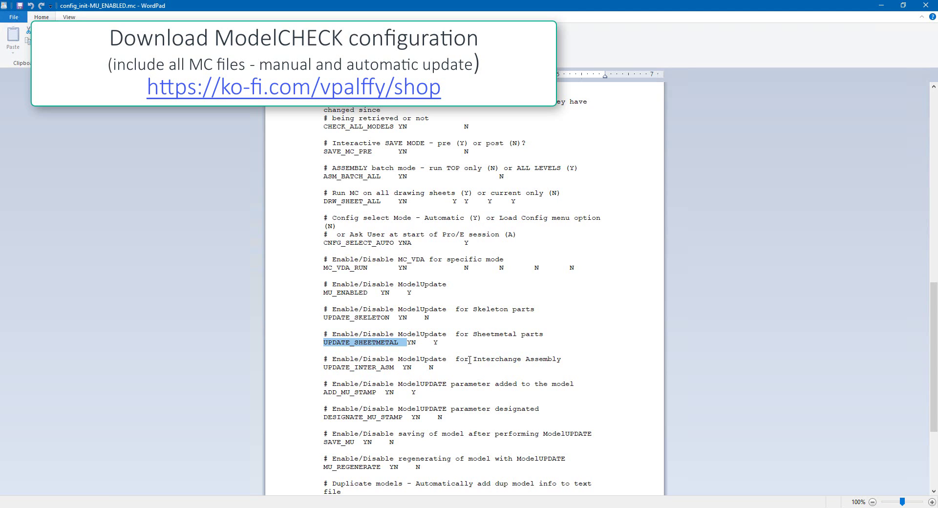
{"action": "scroll", "coordinate": [470, 360], "scroll_direction": "down", "scroll_amount": 2}
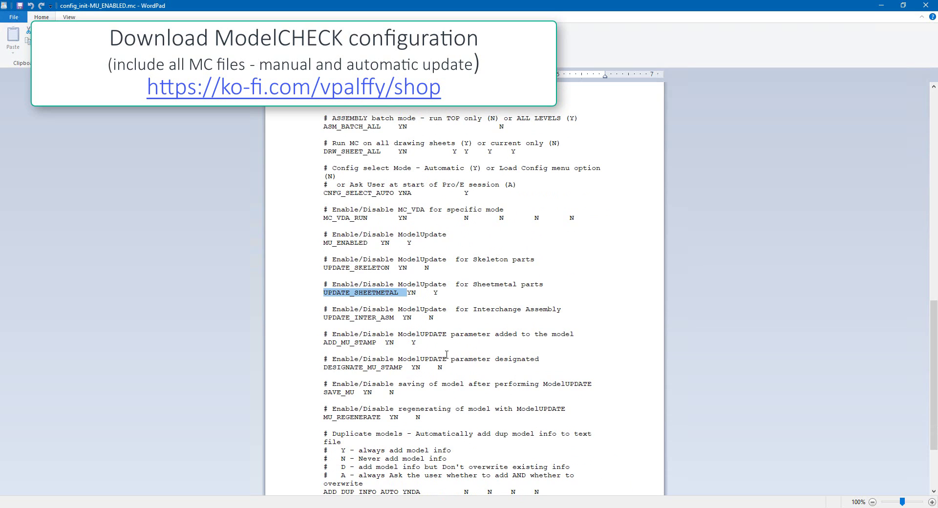
{"action": "left_click_drag", "start_coordinate": [398, 309], "coordinate": [446, 308]}
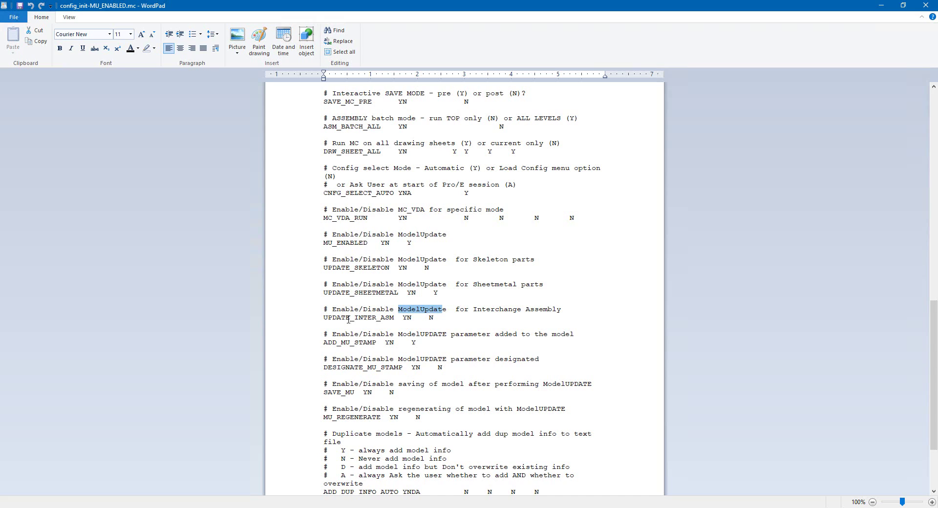
{"action": "left_click_drag", "start_coordinate": [433, 317], "coordinate": [402, 317]}
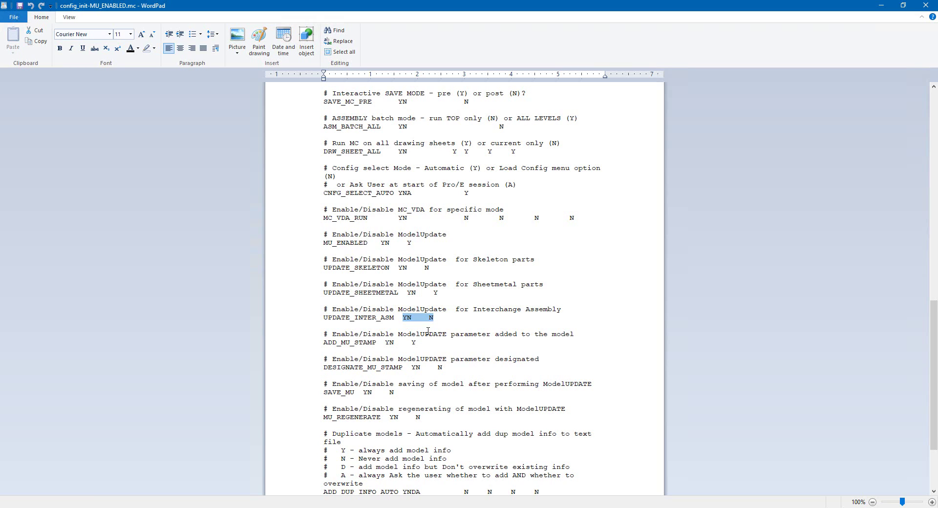
{"action": "scroll", "coordinate": [428, 332], "scroll_direction": "down", "scroll_amount": 2}
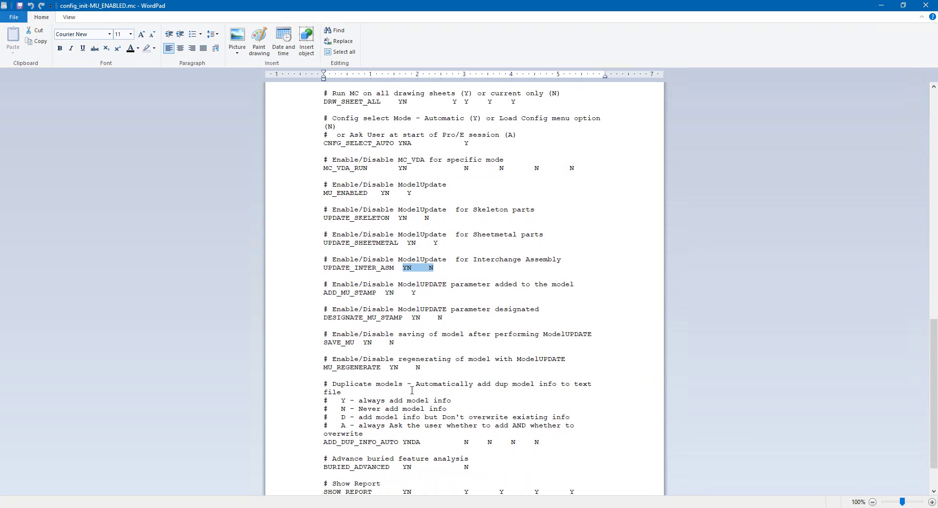
{"action": "left_click_drag", "start_coordinate": [323, 367], "coordinate": [366, 369]}
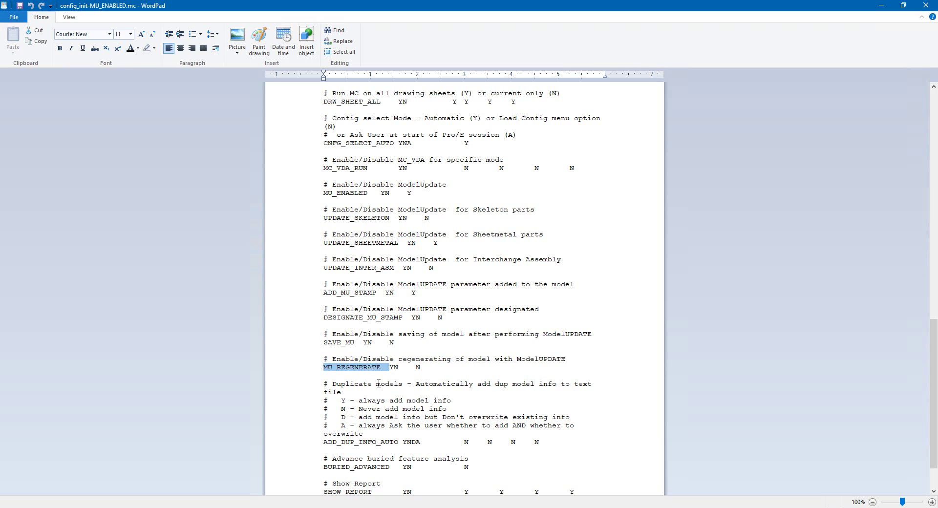
{"action": "left_click_drag", "start_coordinate": [416, 367], "coordinate": [421, 368]}
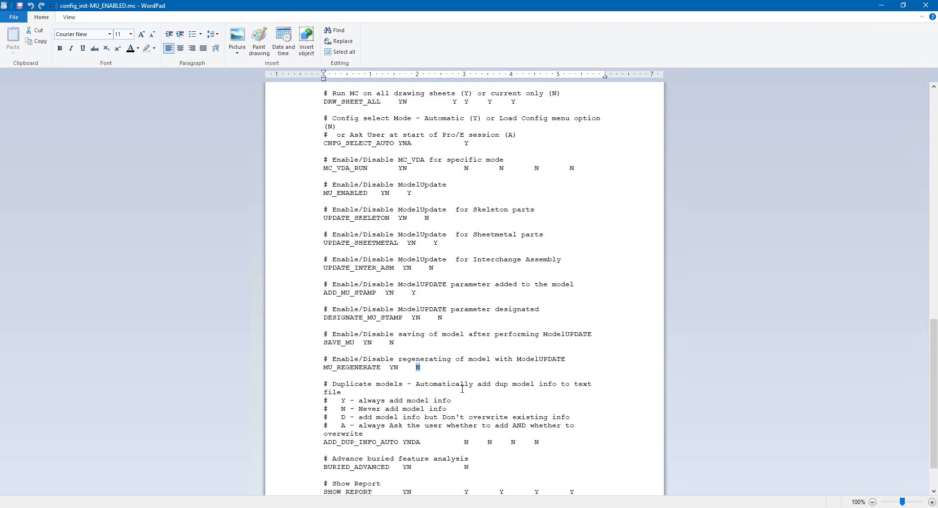
Select all the configuration text in WordPad and minimize WordPad
{"action": "left_click", "coordinate": [440, 338]}
{"action": "key", "text": "ctrl+a"}
{"action": "scroll", "coordinate": [450, 343], "scroll_direction": "down", "scroll_amount": 2}
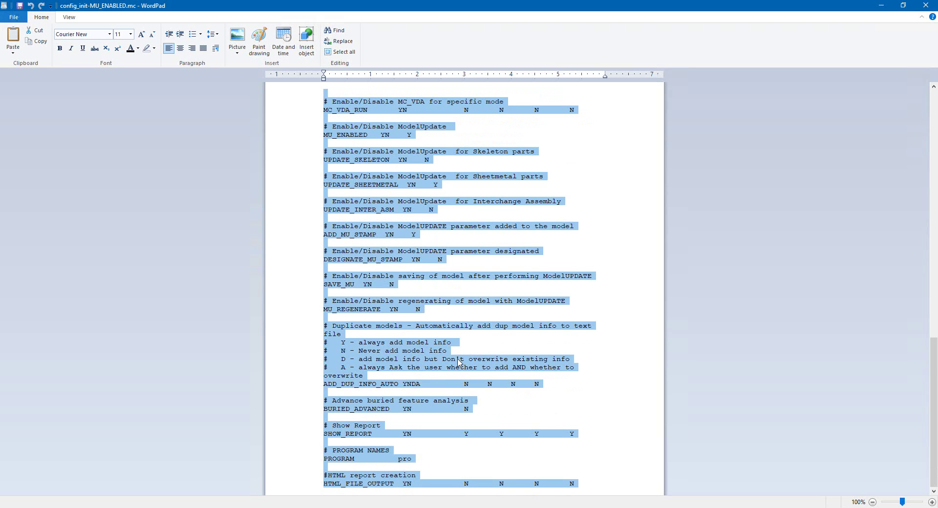
{"action": "left_click", "coordinate": [882, 10]}
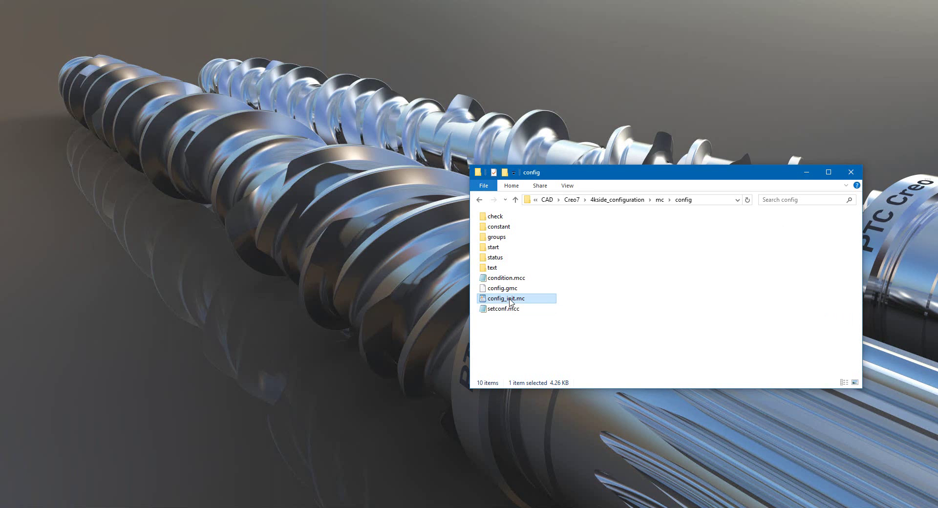
Reopen config_init.mc in Notepad and scroll through its ModelCHECK header
{"action": "double_click", "coordinate": [510, 302]}
{"action": "scroll", "coordinate": [702, 313], "scroll_direction": "down", "scroll_amount": 10}
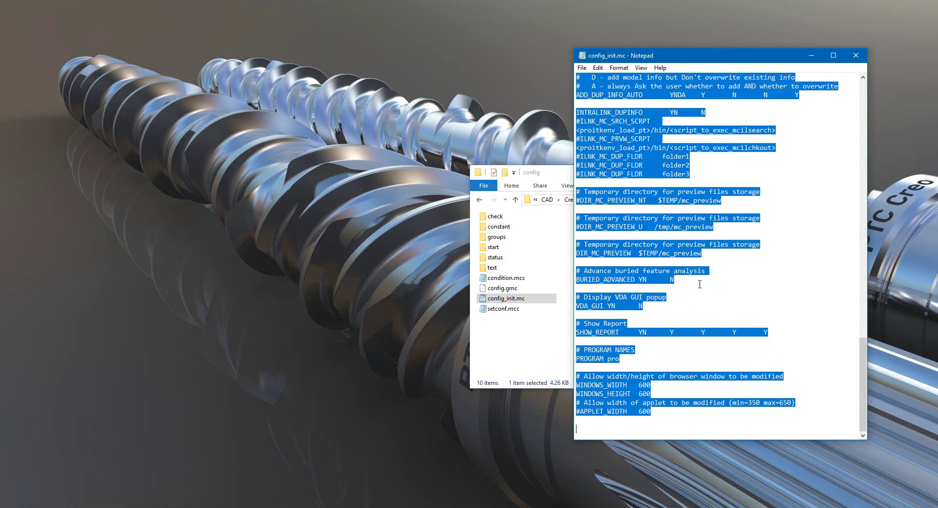
{"action": "scroll", "coordinate": [701, 313], "scroll_direction": "up", "scroll_amount": 10}
{"action": "scroll", "coordinate": [701, 313], "scroll_direction": "up", "scroll_amount": 1}
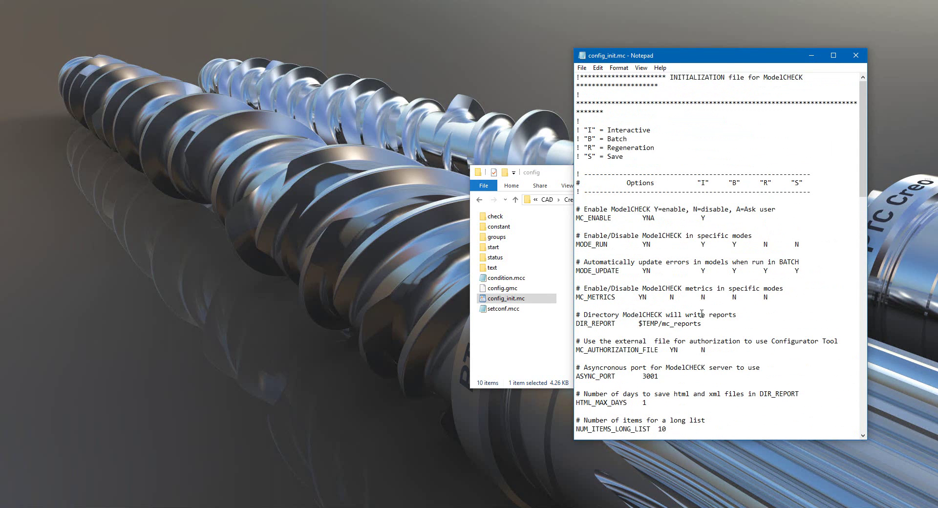
{"action": "scroll", "coordinate": [702, 313], "scroll_direction": "down", "scroll_amount": 4}
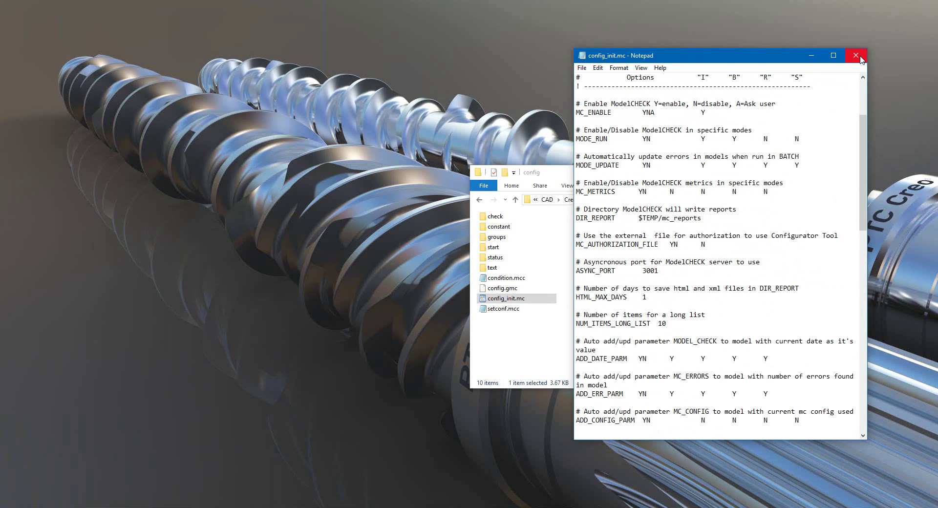
Close config_init.mc in Notepad and the Explorer config folder window
{"action": "left_click", "coordinate": [856, 56]}
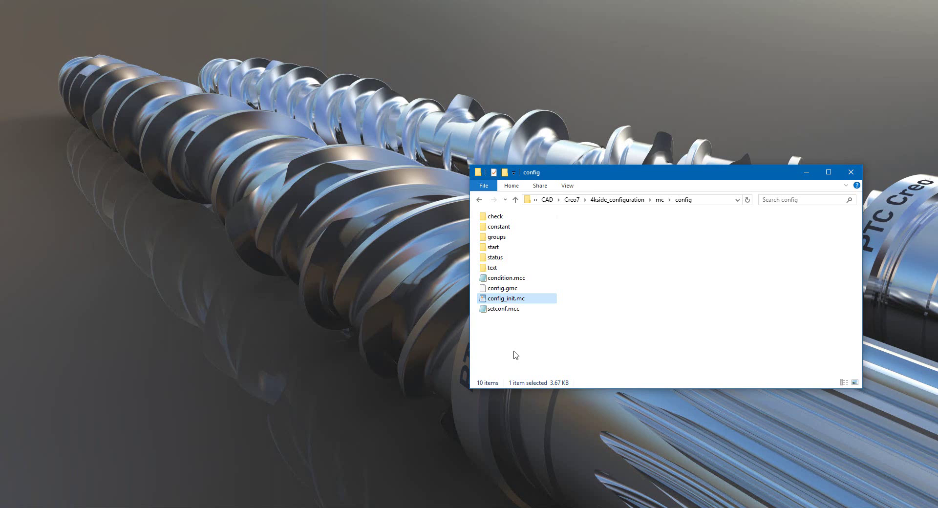
{"action": "left_click", "coordinate": [850, 172]}
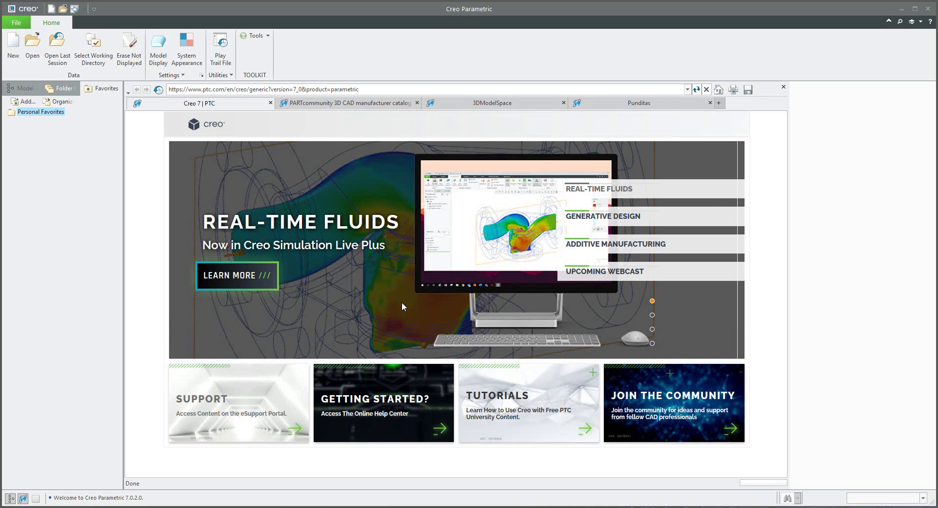
Reopen PRT0001.prt and inspect its Relations and Parameters, cancelling both without changes
{"action": "left_click", "coordinate": [32, 46]}
{"action": "double_click", "coordinate": [375, 238]}
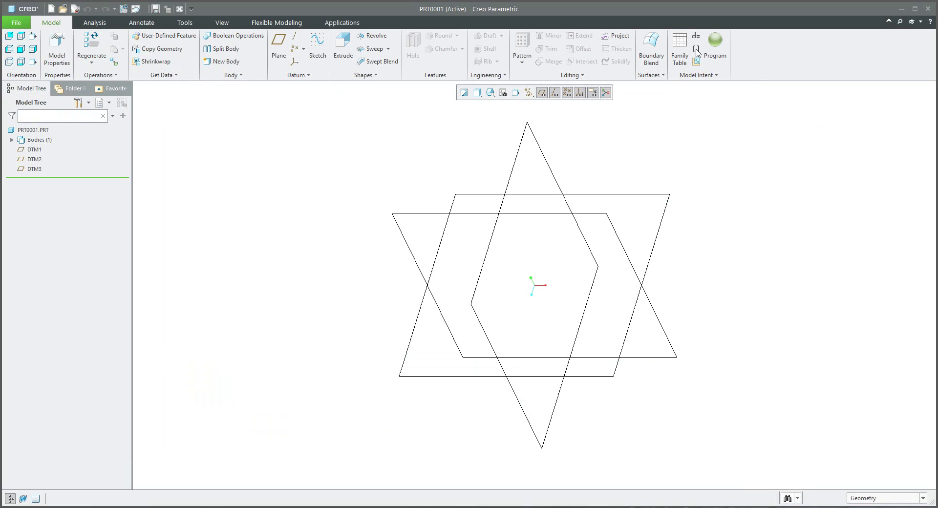
{"action": "left_click", "coordinate": [695, 37]}
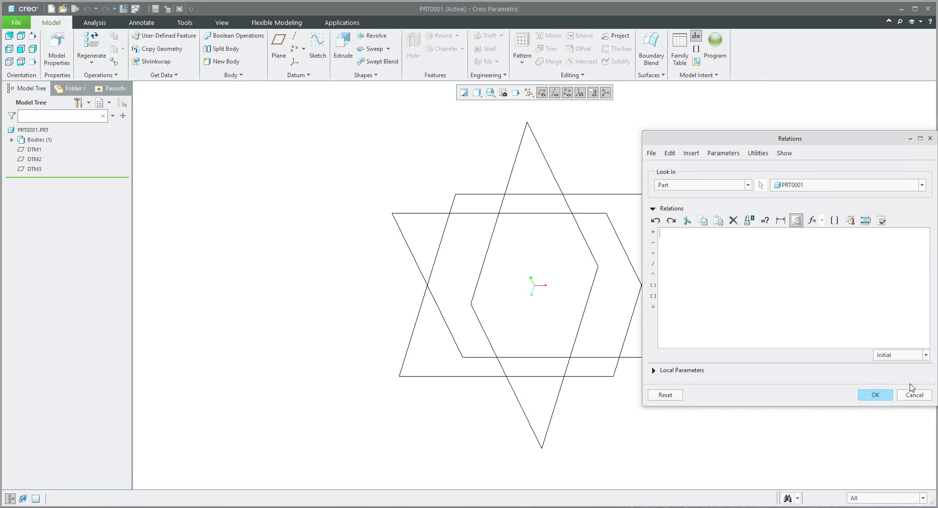
{"action": "left_click", "coordinate": [914, 395]}
{"action": "left_click", "coordinate": [804, 292]}
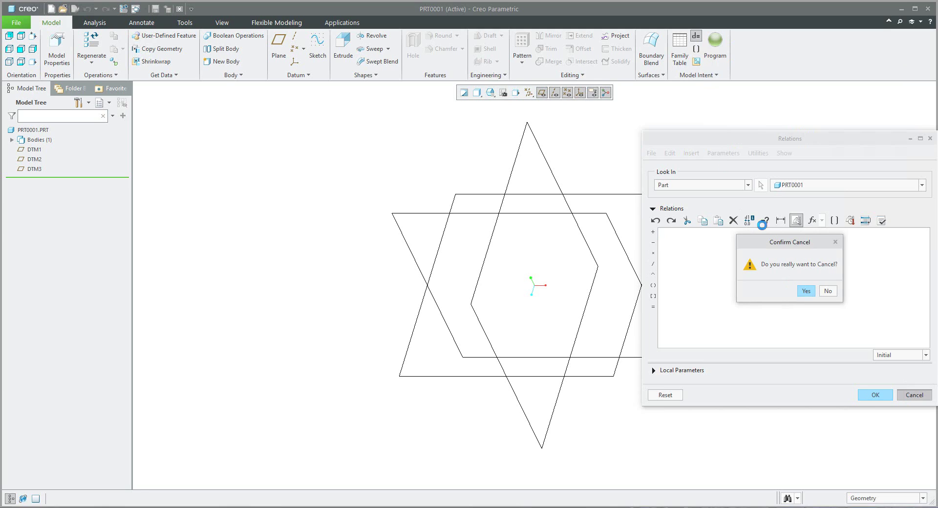
{"action": "left_click", "coordinate": [696, 49]}
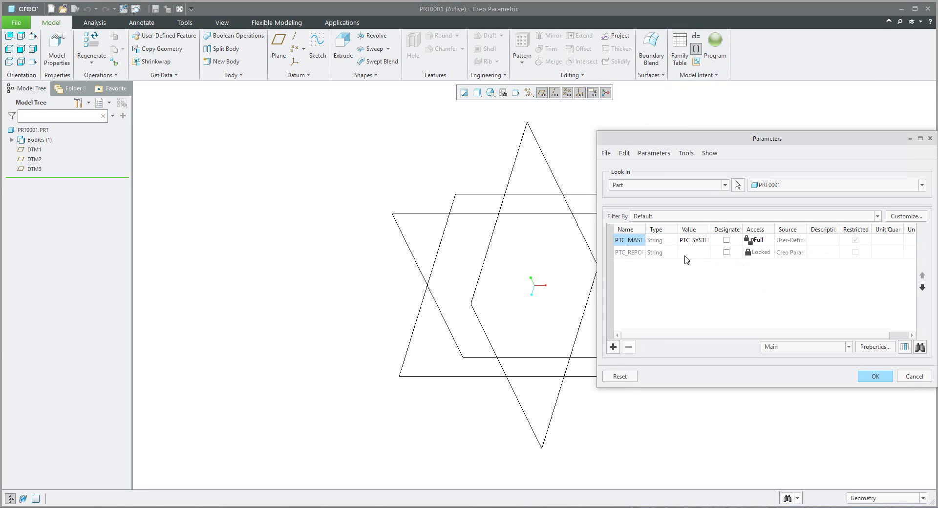
{"action": "left_click", "coordinate": [912, 382]}
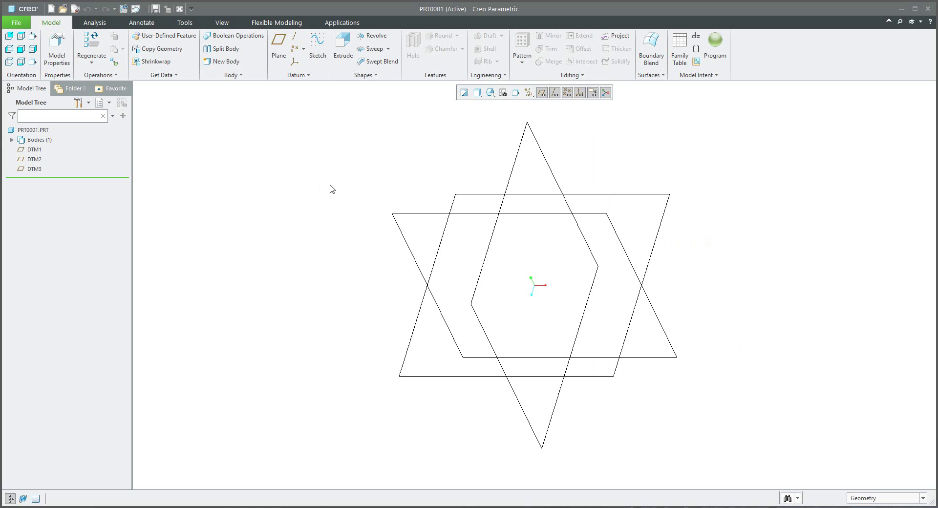
Show the part's Layer Tree, then offset a new datum plane 175.80 from DTM2
{"action": "left_click", "coordinate": [104, 103]}
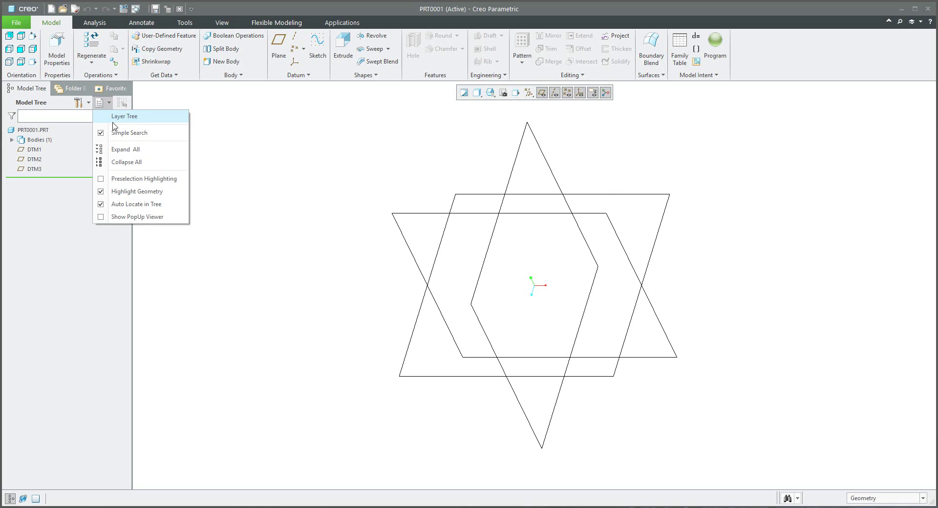
{"action": "left_click", "coordinate": [120, 117]}
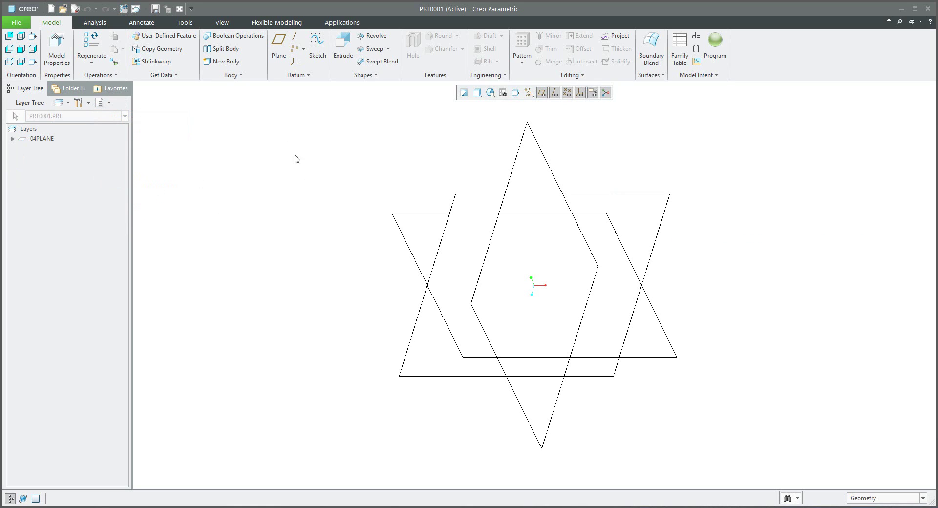
{"action": "left_click", "coordinate": [278, 43]}
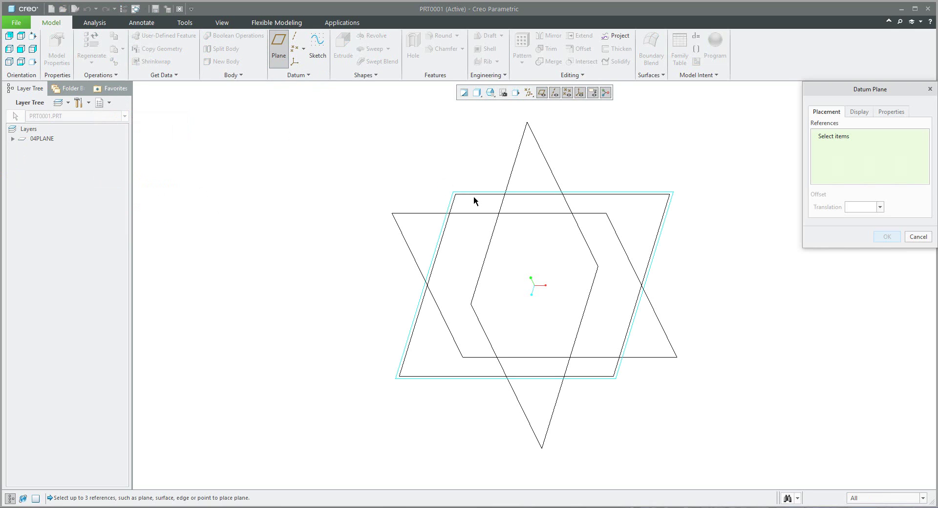
{"action": "left_click", "coordinate": [474, 195]}
{"action": "left_click_drag", "start_coordinate": [533, 285], "coordinate": [509, 235]}
Rename the new datum plane from DTM4 to A-A, create it, and start a new sketch
{"action": "left_click", "coordinate": [890, 112]}
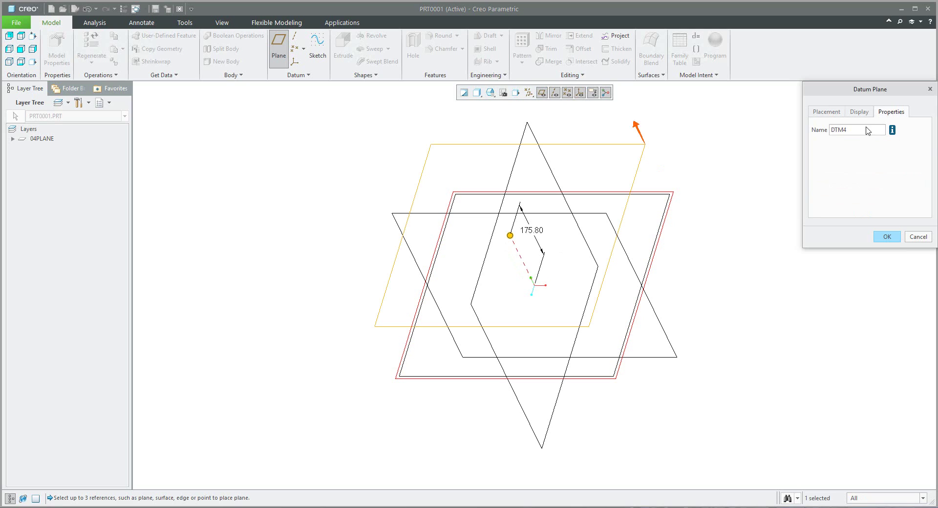
{"action": "left_click_drag", "start_coordinate": [859, 130], "coordinate": [797, 127]}
{"action": "type", "text": "A-A"}
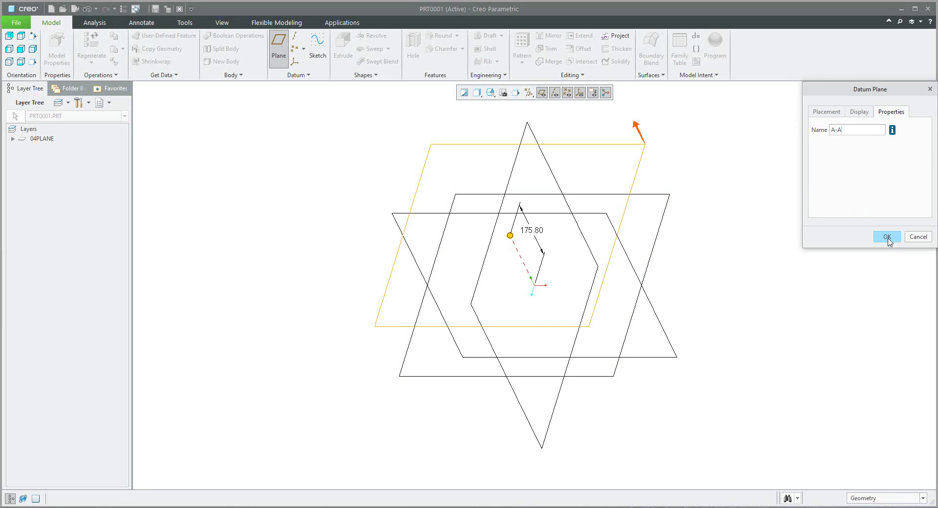
{"action": "left_click", "coordinate": [887, 238]}
{"action": "left_click", "coordinate": [360, 166]}
{"action": "left_click", "coordinate": [318, 49]}
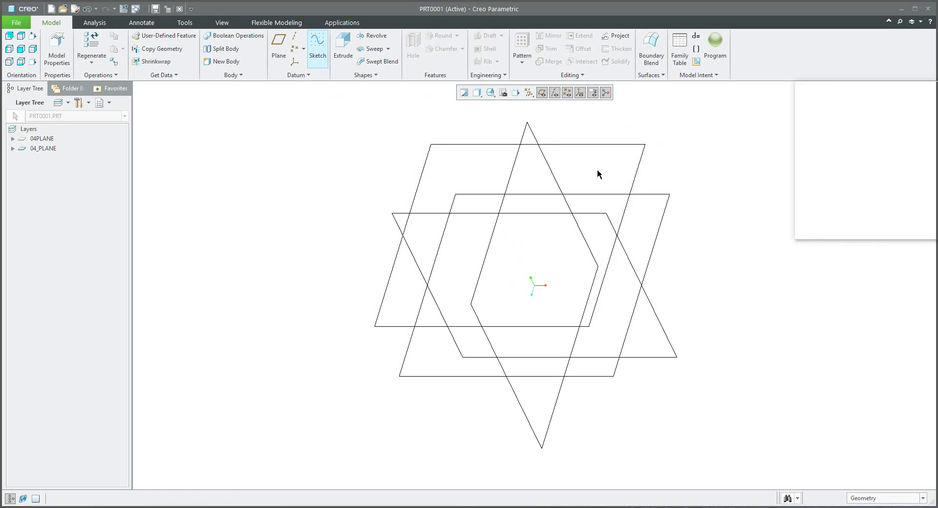
Sketch a circle centred on the origin on the DTM2 plane and accept the sketch
{"action": "left_click", "coordinate": [648, 212]}
{"action": "middle_click", "coordinate": [604, 225]}
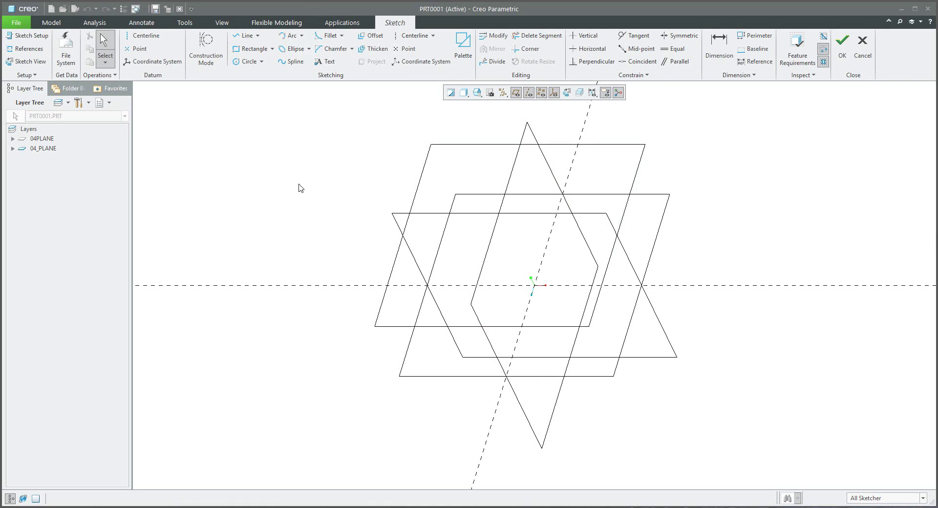
{"action": "left_click", "coordinate": [244, 62]}
{"action": "left_click", "coordinate": [534, 285]}
{"action": "left_click", "coordinate": [512, 260]}
{"action": "middle_click", "coordinate": [603, 260]}
{"action": "left_click", "coordinate": [842, 46]}
{"action": "left_click", "coordinate": [313, 228]}
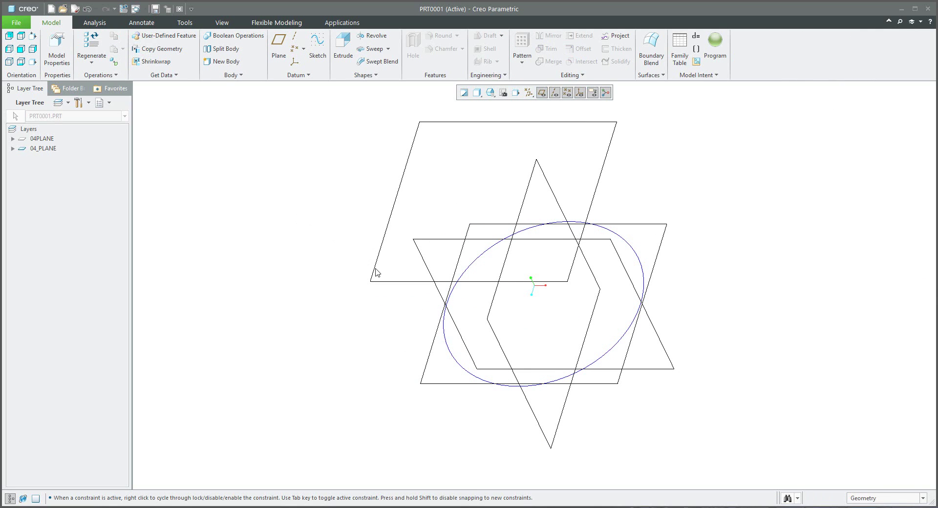
{"action": "scroll", "coordinate": [376, 272], "scroll_direction": "down", "scroll_amount": 2}
{"action": "scroll", "coordinate": [383, 268], "scroll_direction": "down", "scroll_amount": 2}
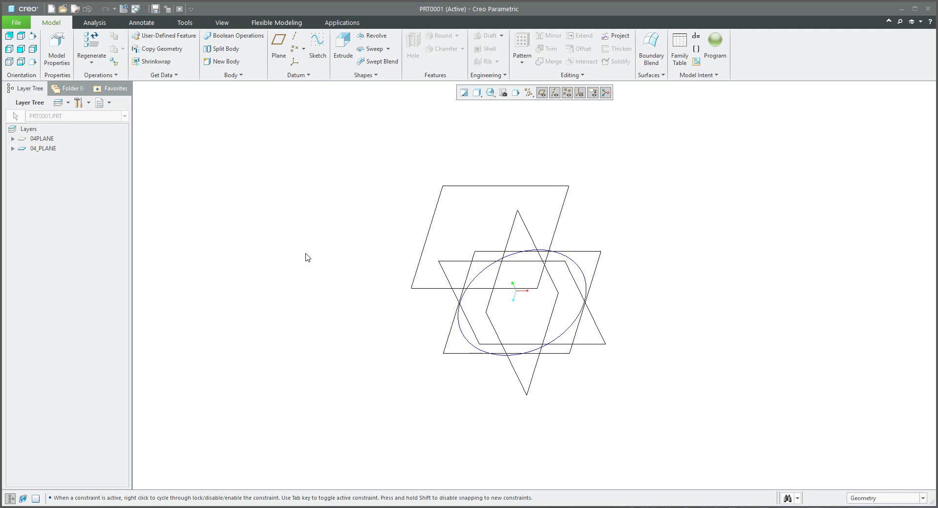
Run ModelCHECK Interactive on the part and enlarge the message area to read its log
{"action": "left_click", "coordinate": [17, 23]}
{"action": "mouse_move", "coordinate": [30, 170]}
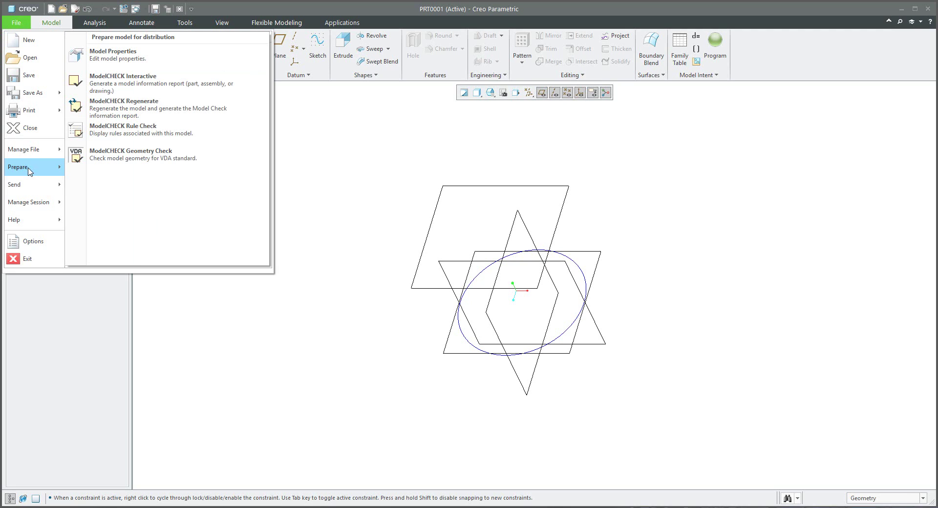
{"action": "left_click", "coordinate": [130, 85]}
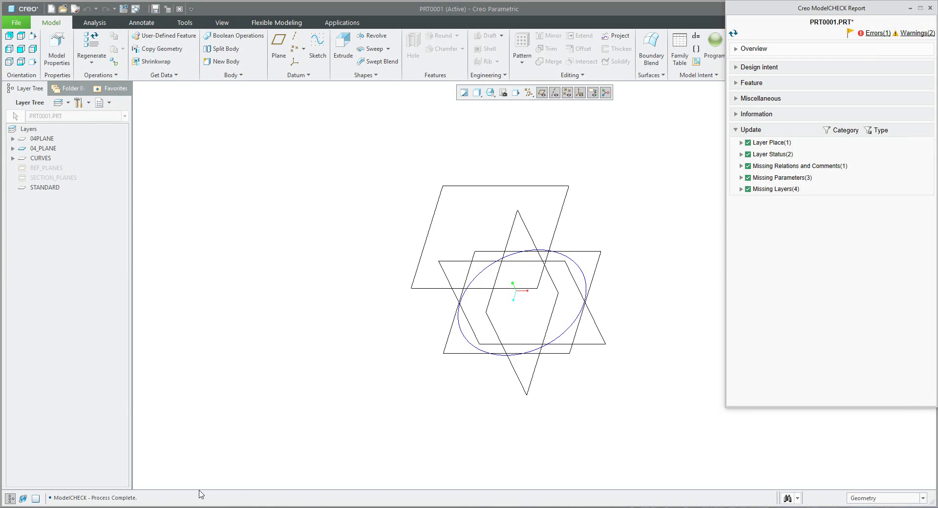
{"action": "left_click_drag", "start_coordinate": [199, 490], "coordinate": [195, 412]}
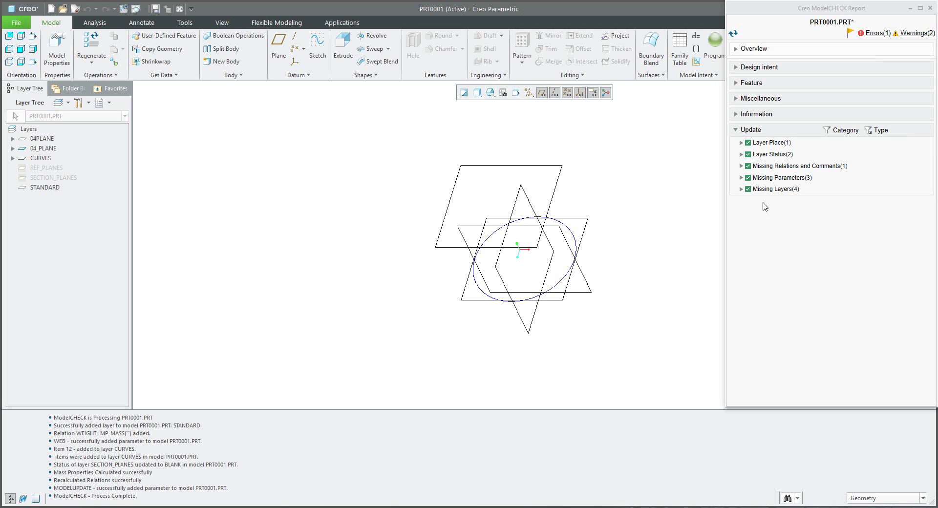
Review the Missing Parameters(3) list, then float the ModelCHECK report as its own window
{"action": "left_click", "coordinate": [741, 177]}
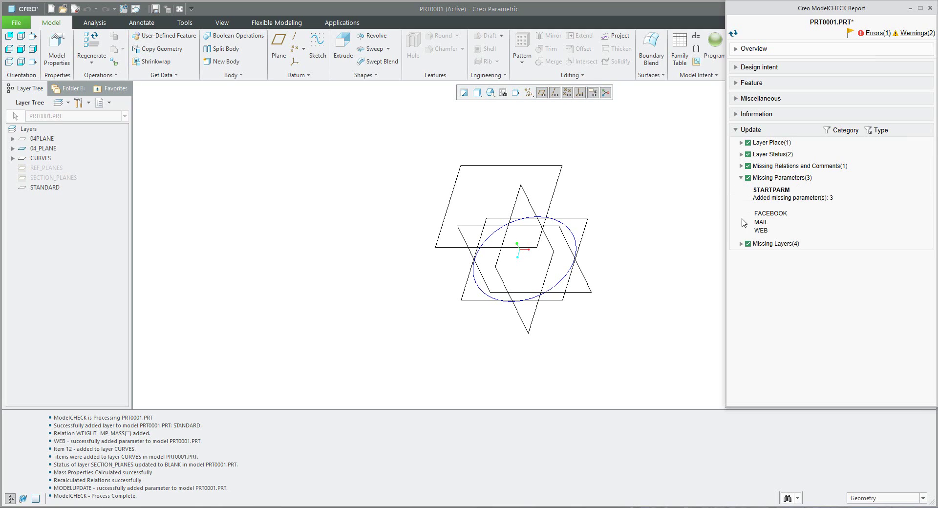
{"action": "left_click", "coordinate": [741, 177]}
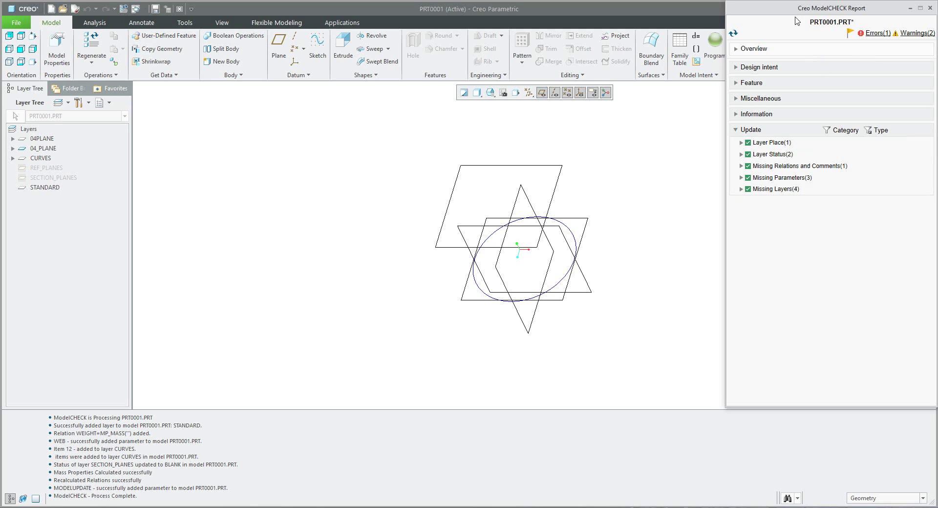
{"action": "left_click_drag", "start_coordinate": [830, 8], "coordinate": [691, 128]}
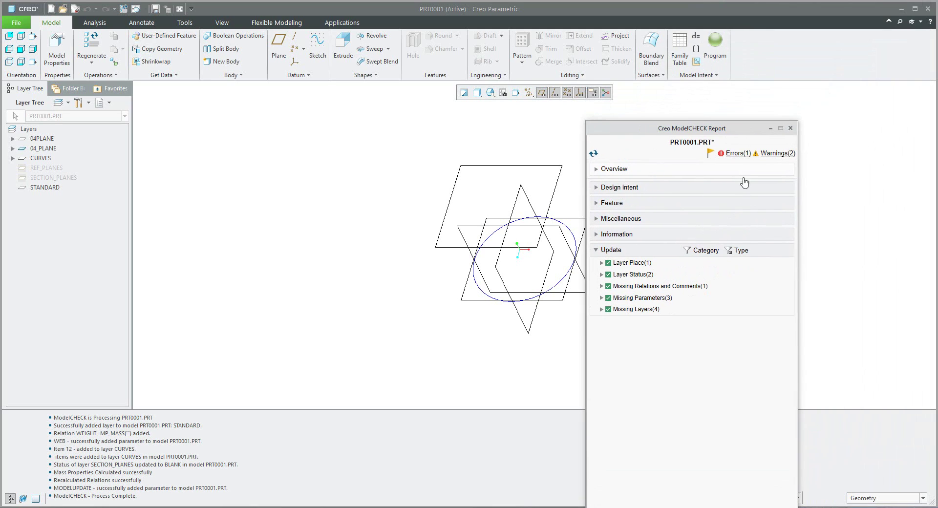
Review errors and warnings, then rename DTM1, DTM2, DTM3 to RIGHT, TOP, FRONT via Datum Rename Specifications
{"action": "left_click", "coordinate": [737, 154]}
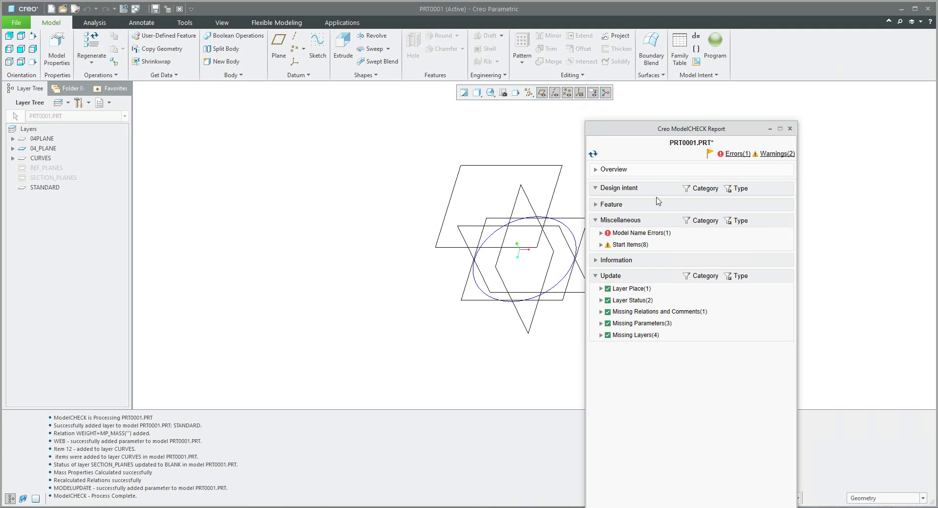
{"action": "left_click", "coordinate": [778, 155]}
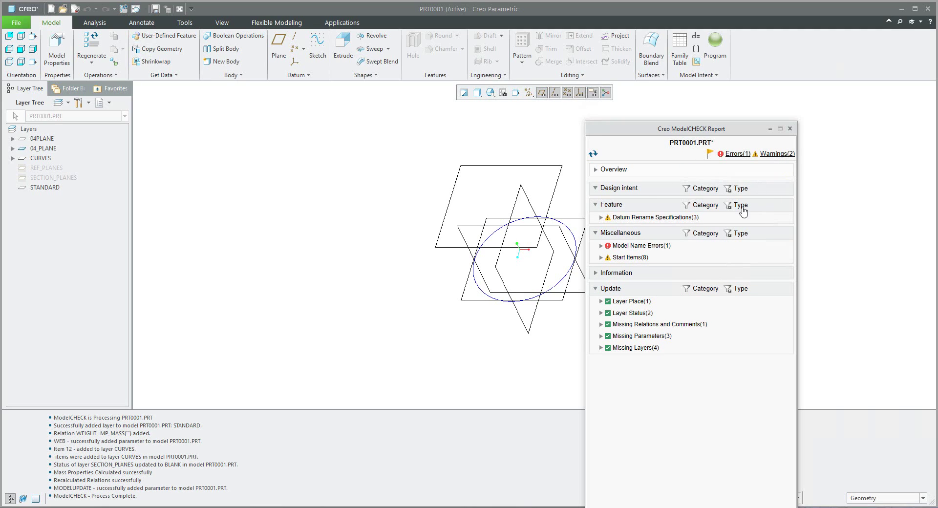
{"action": "left_click", "coordinate": [619, 220]}
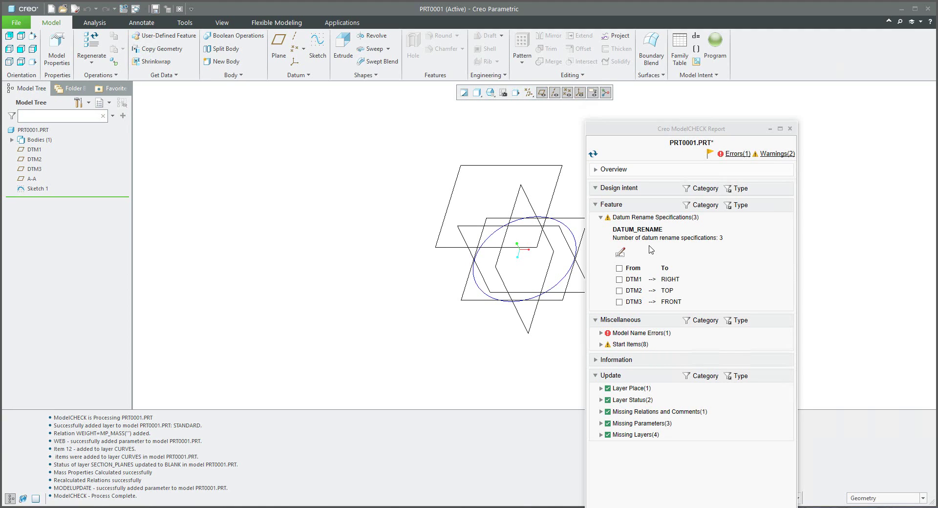
{"action": "left_click", "coordinate": [619, 268]}
{"action": "left_click", "coordinate": [622, 255]}
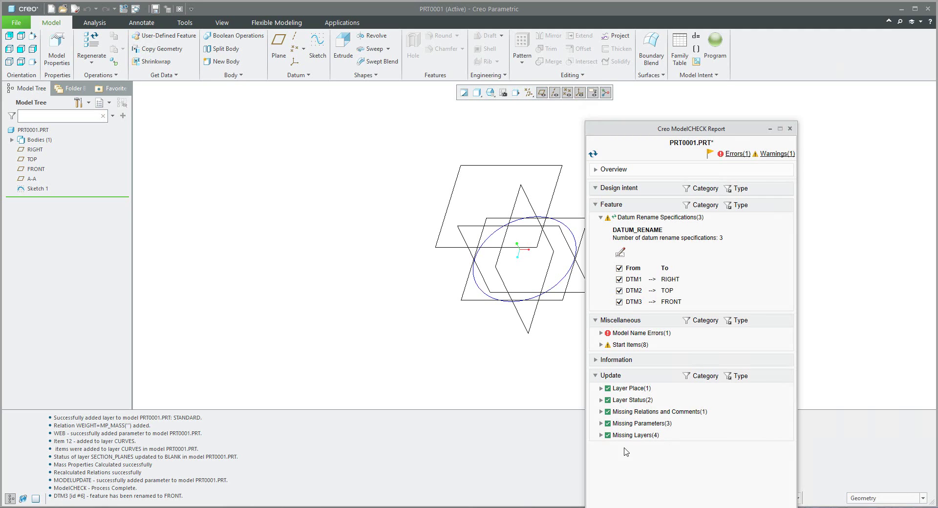
{"action": "left_click", "coordinate": [105, 105]}
Show the Layer Tree and expand Layer Place(4) to review the SECTION_PLANES and STANDARD placements
{"action": "left_click", "coordinate": [117, 118]}
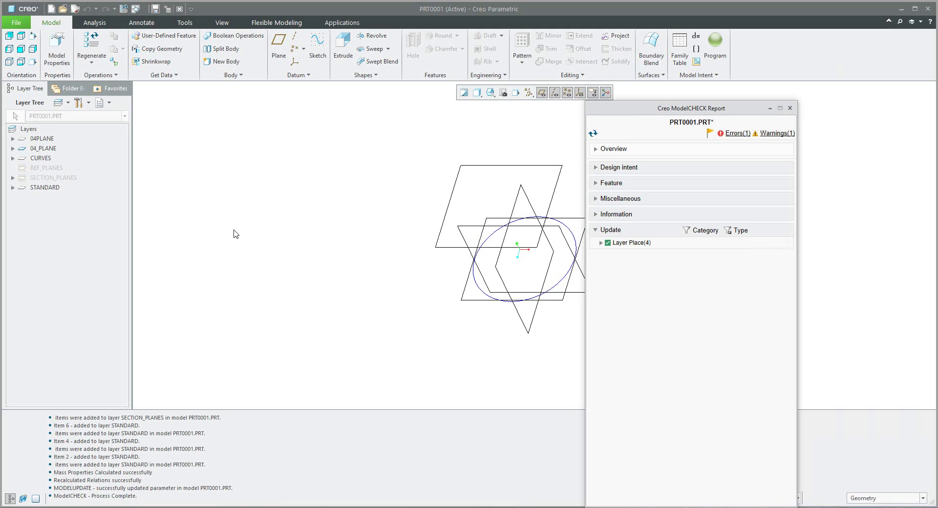
{"action": "left_click", "coordinate": [602, 244]}
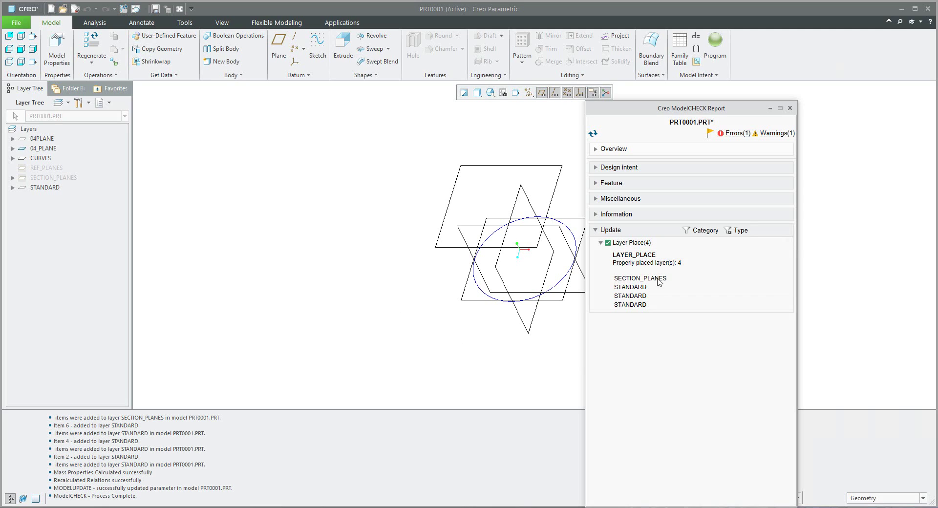